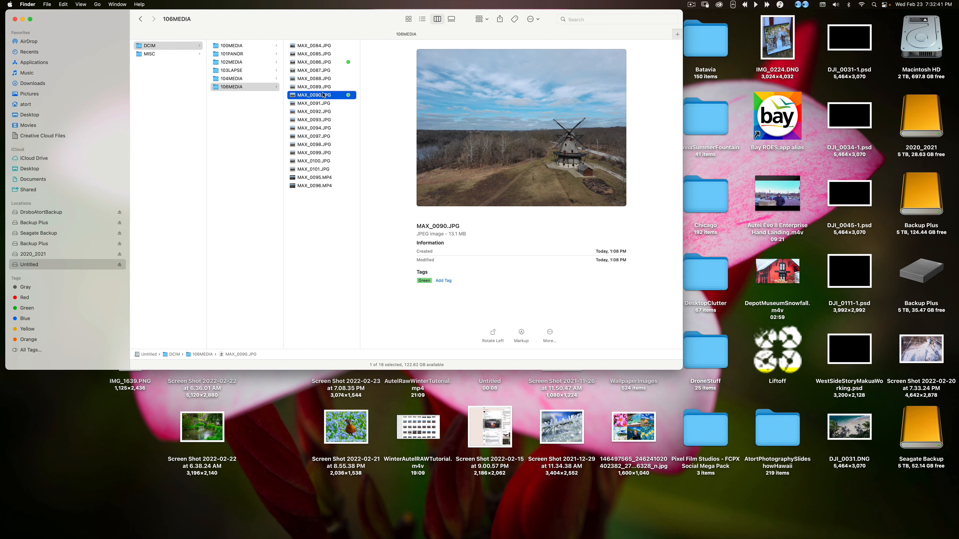
- Preview MAX_0090.JPG, and compare the DNG and JPG photos MAX_0083, MAX_0082 and MAX_0075 in the 104MEDIA folder
key("space")
key("space")
left_click(250, 79)
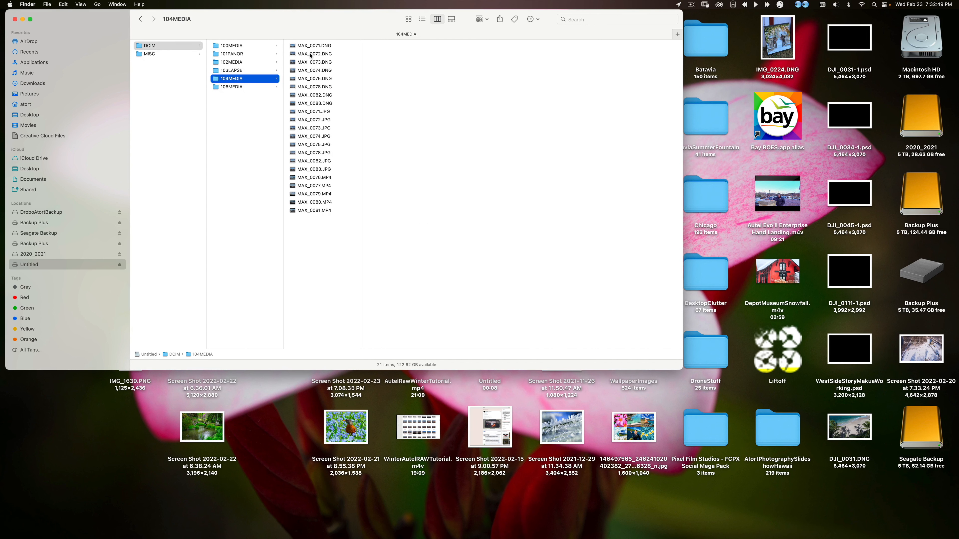
left_click(332, 104)
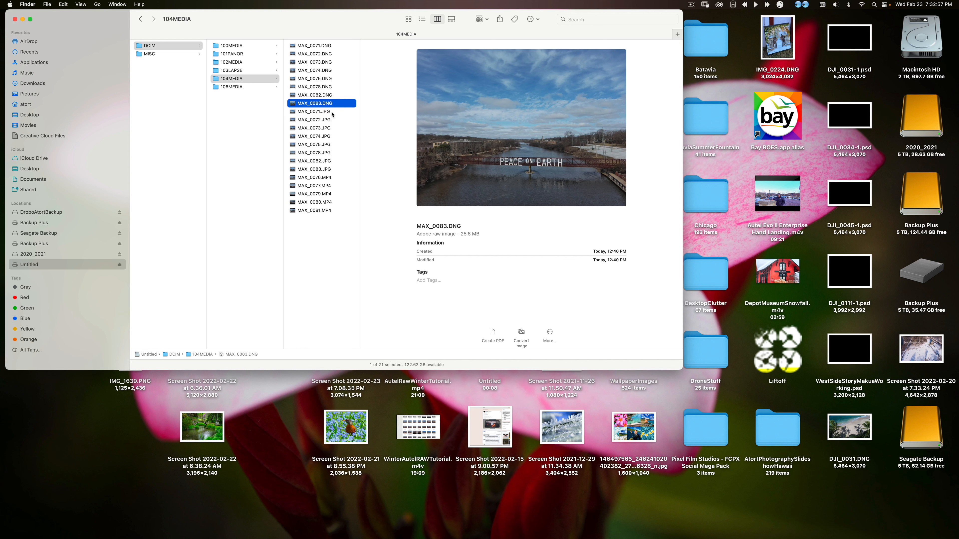
left_click(336, 96)
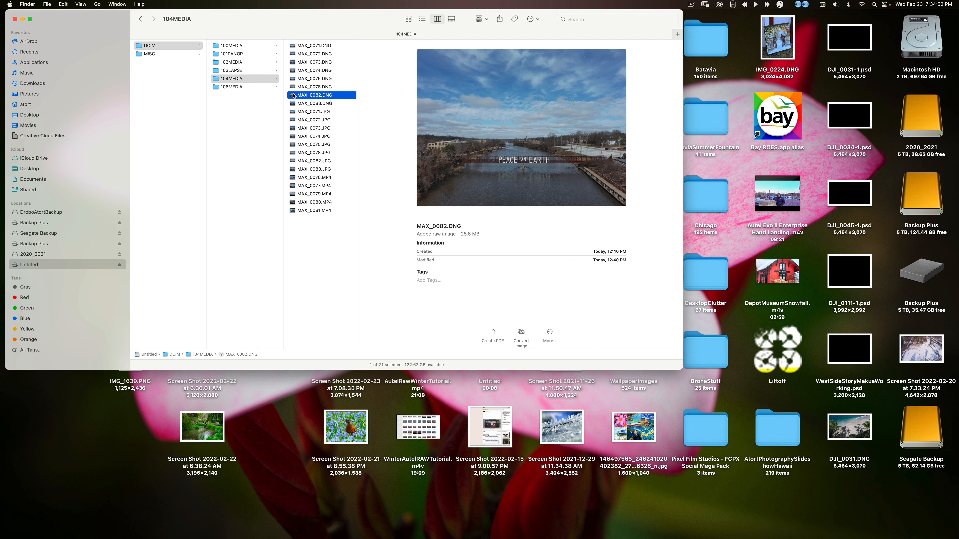
left_click(319, 145)
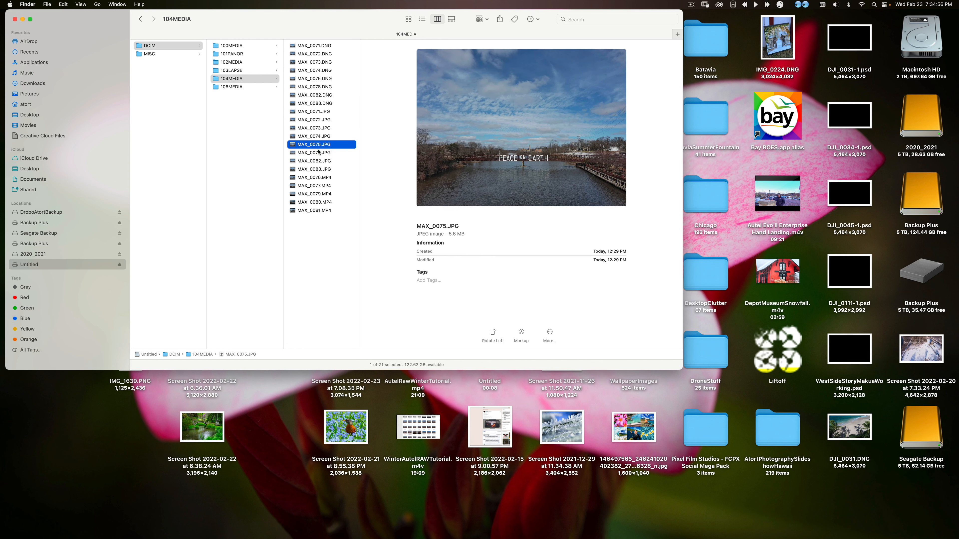
left_click(318, 95)
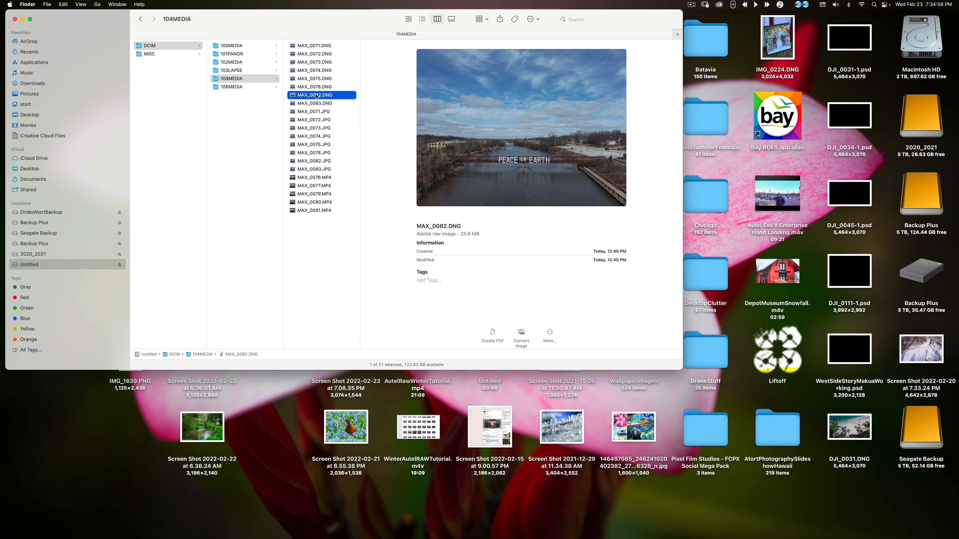
- Check the 106MEDIA folder, and look at MAX_0073.DNG and an enlarged preview of MAX_0078.DNG in 104MEDIA
left_click(258, 88)
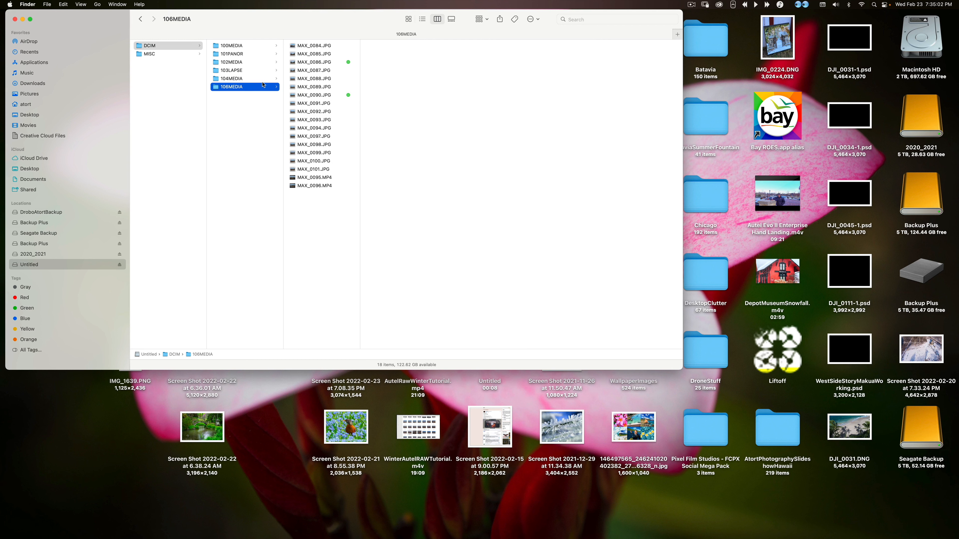
left_click(249, 79)
left_click(313, 62)
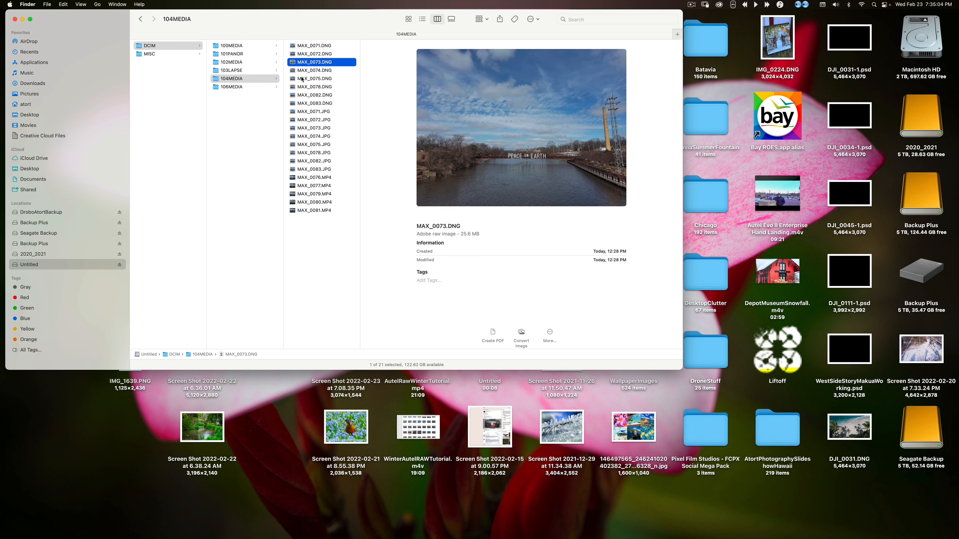
left_click(302, 87)
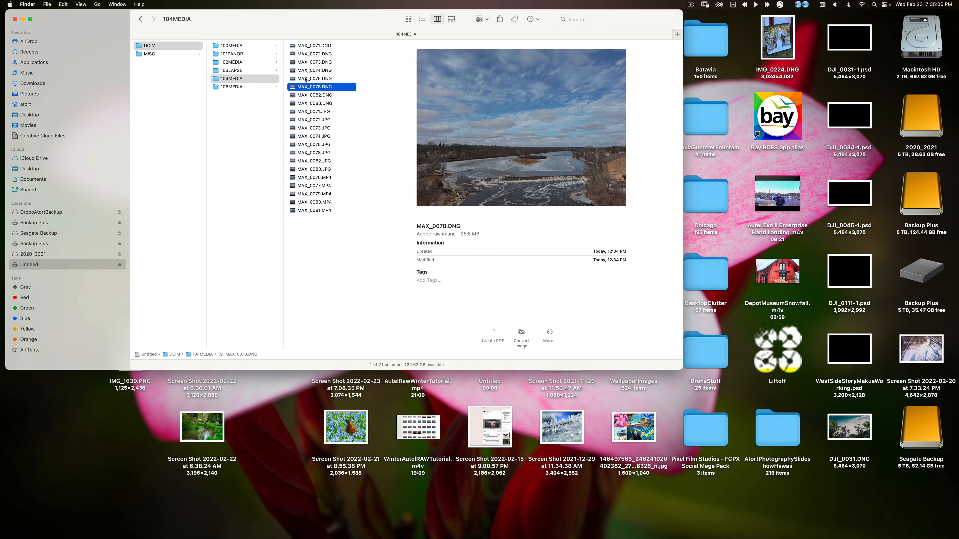
key("space")
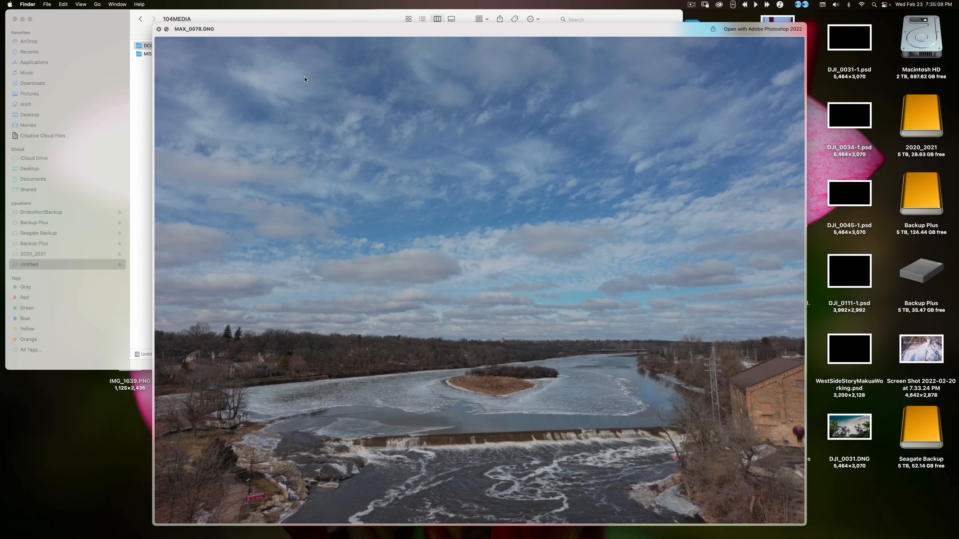
key("space")
- Open MAX_0075.DNG for raw editing and inspect the bridge and the riverside walkway at 200%
left_click(295, 80)
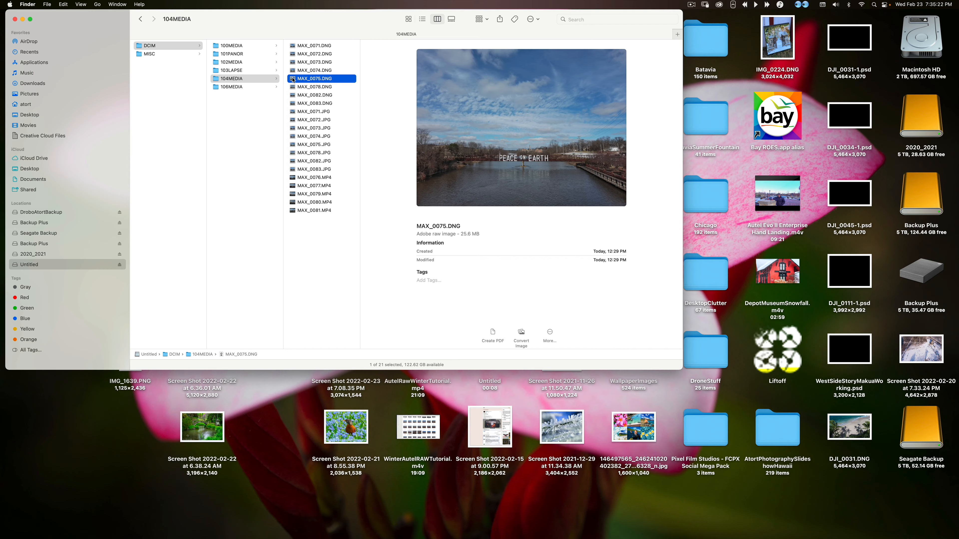
double_click(293, 80)
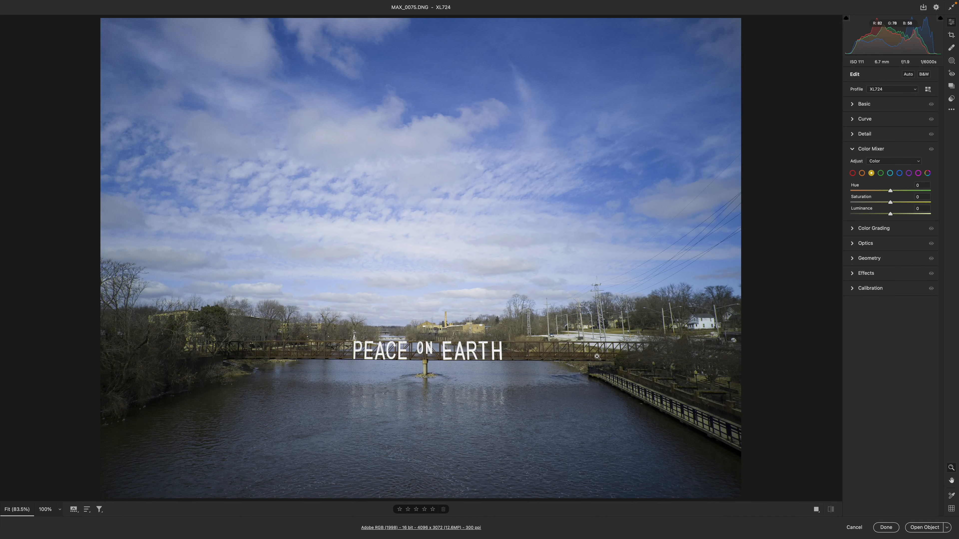
scroll(596, 359, "up", 2)
scroll(593, 365, "up", 10)
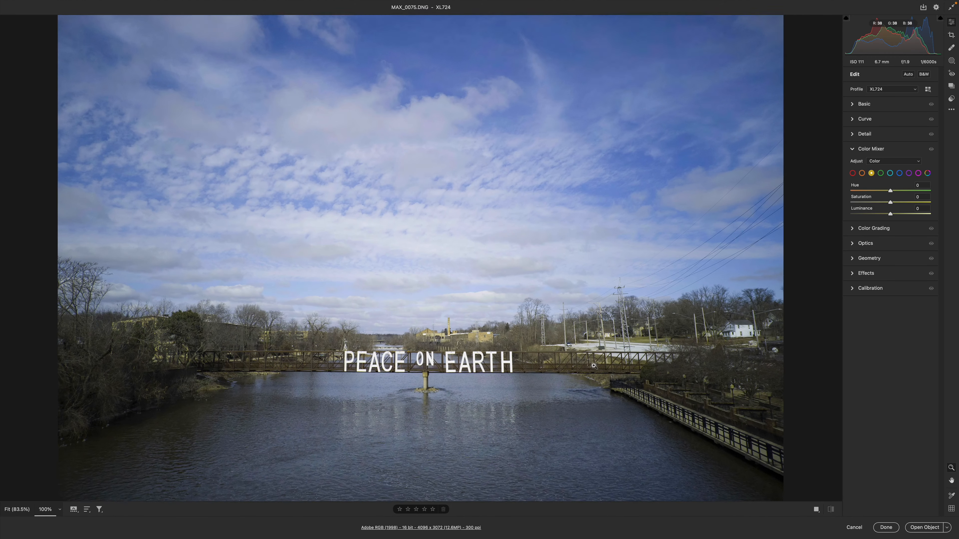
scroll(566, 419, "down", 5)
scroll(566, 419, "right", 10)
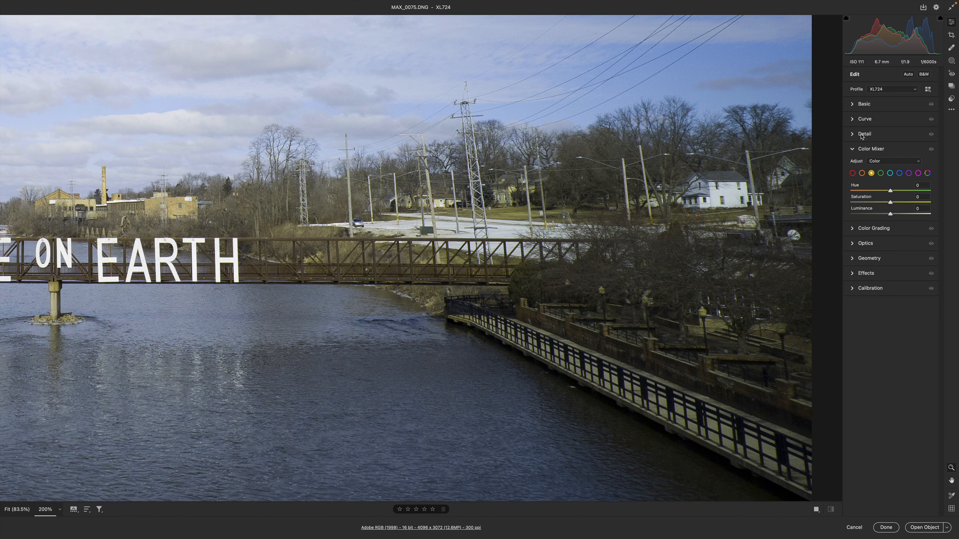
- Set the photo's overall Saturation to +100 in the Basic adjustments
left_click(853, 105)
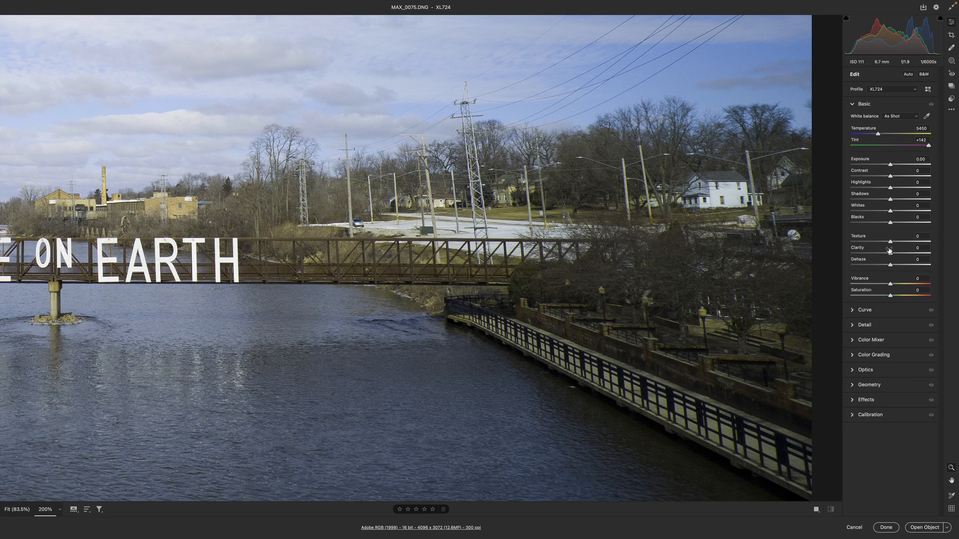
left_click_drag(890, 295, 924, 296)
key("super+0")
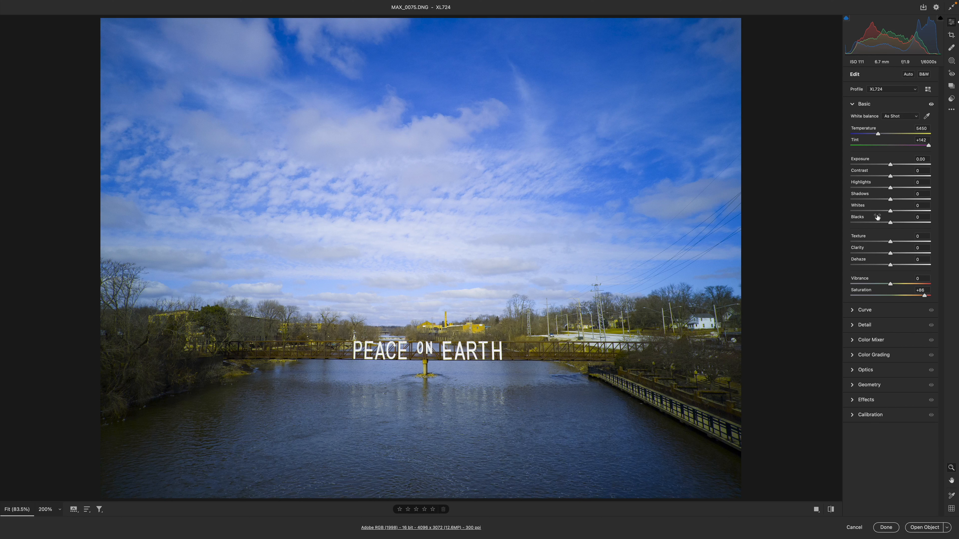
left_click_drag(925, 295, 958, 290)
- Set the Hue of the yellows to -68 in the Color Mixer and inspect the buildings behind the bridge up close
left_click(853, 340)
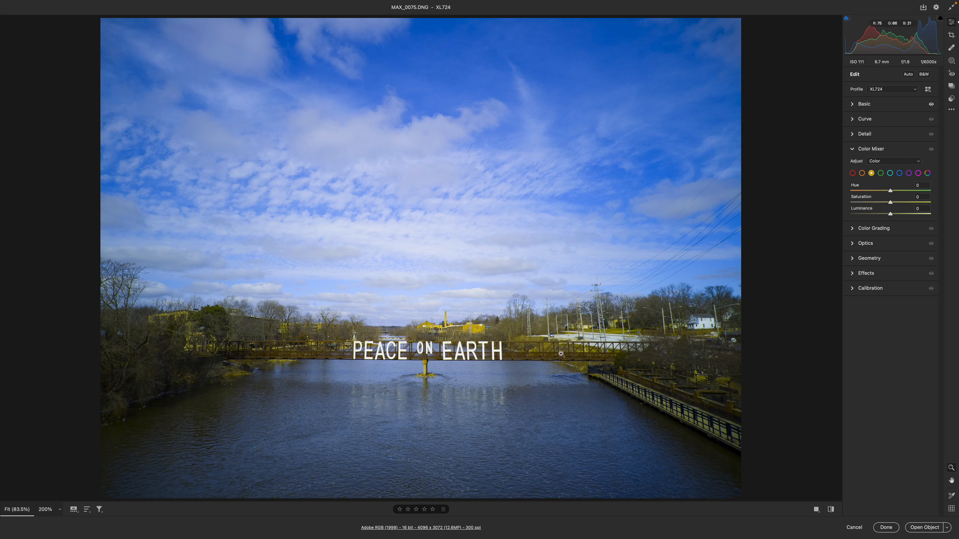
left_click_drag(891, 191, 864, 189)
left_click(449, 351)
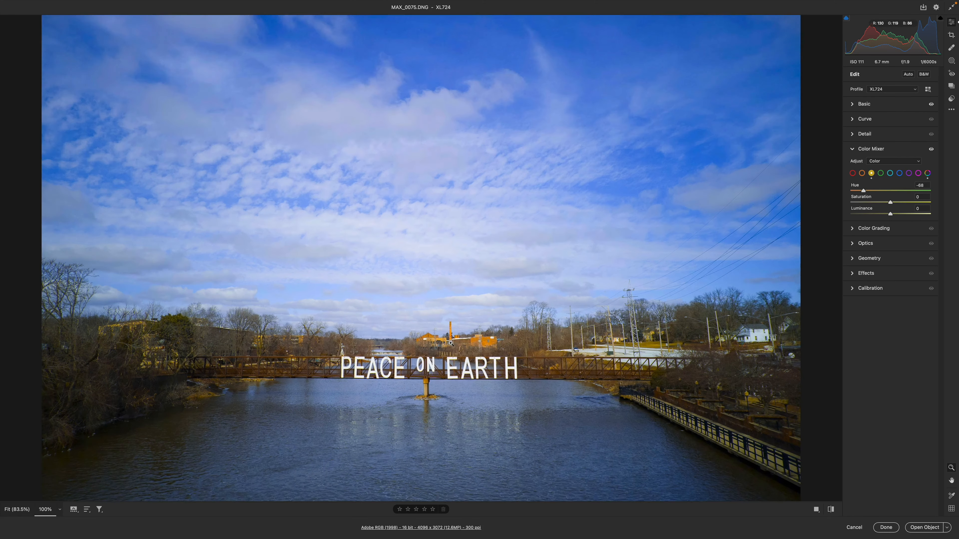
key("b")
mouse_move(431, 476)
left_mouse_down()
mouse_move(402, 402)
mouse_move(424, 206)
left_mouse_up()
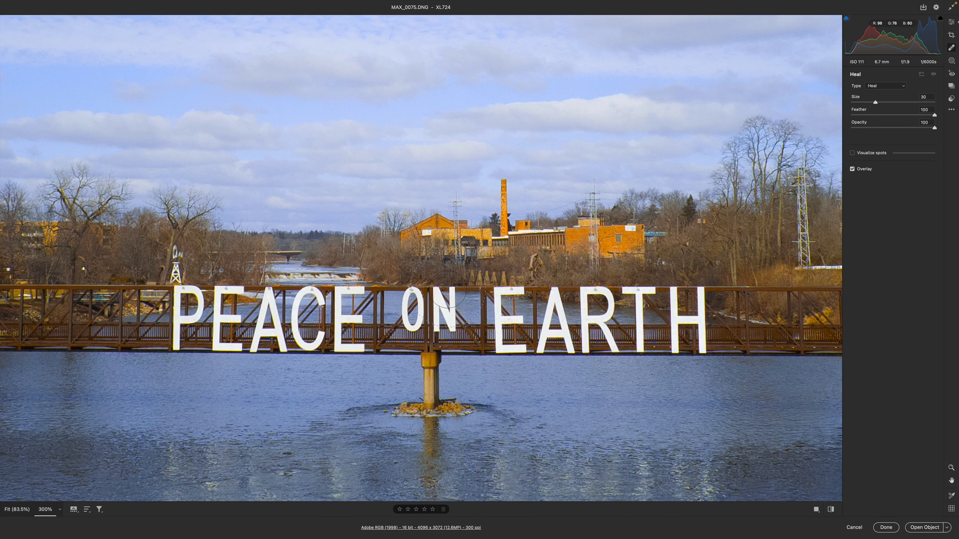
key("super+0")
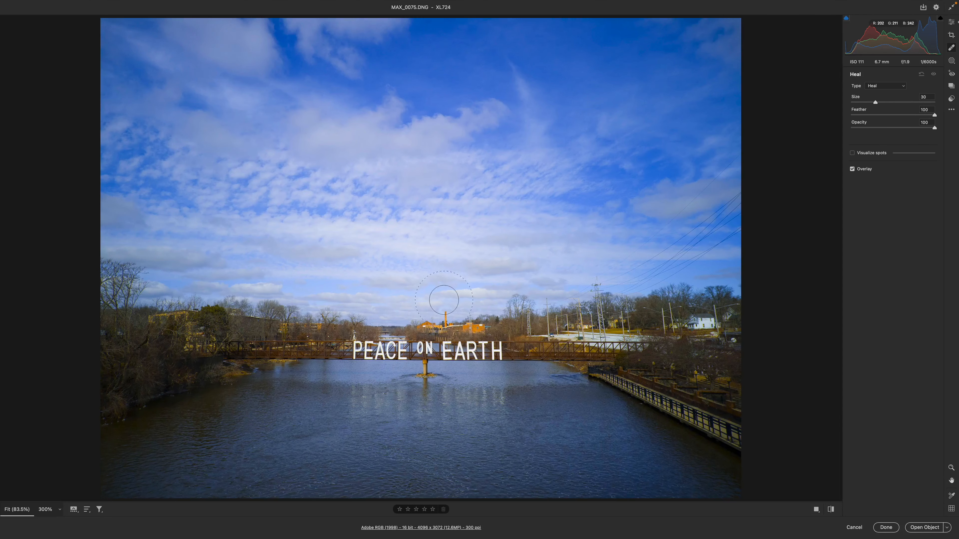
left_click(951, 74)
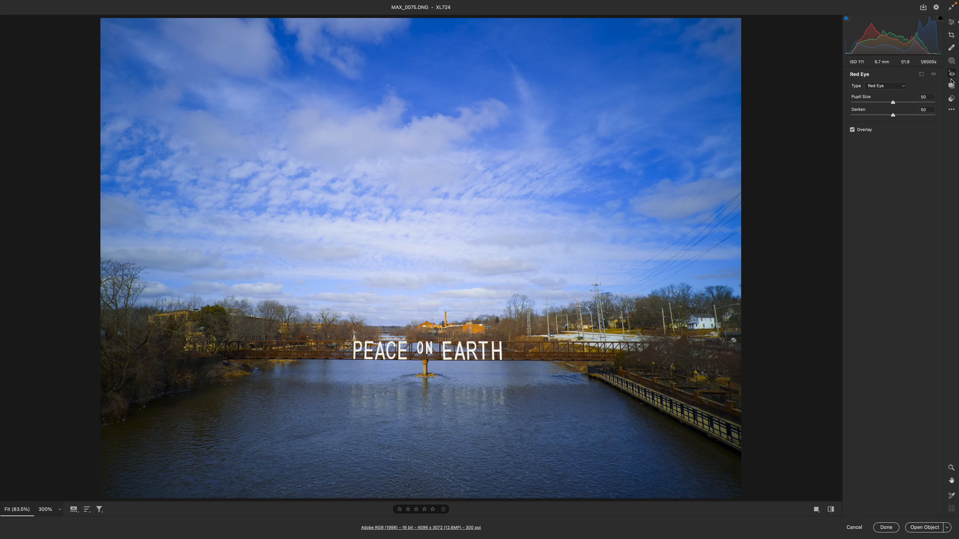
left_click(951, 61)
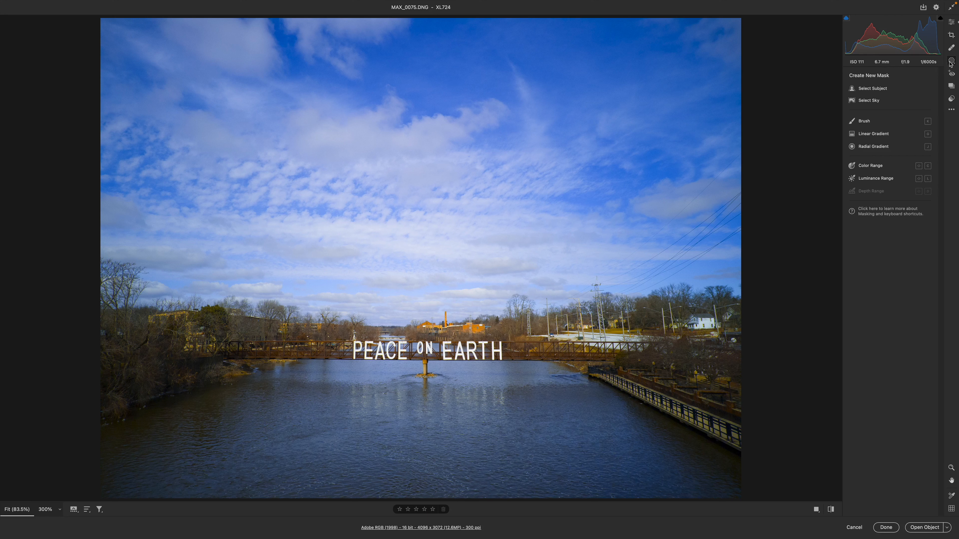
left_click(951, 22)
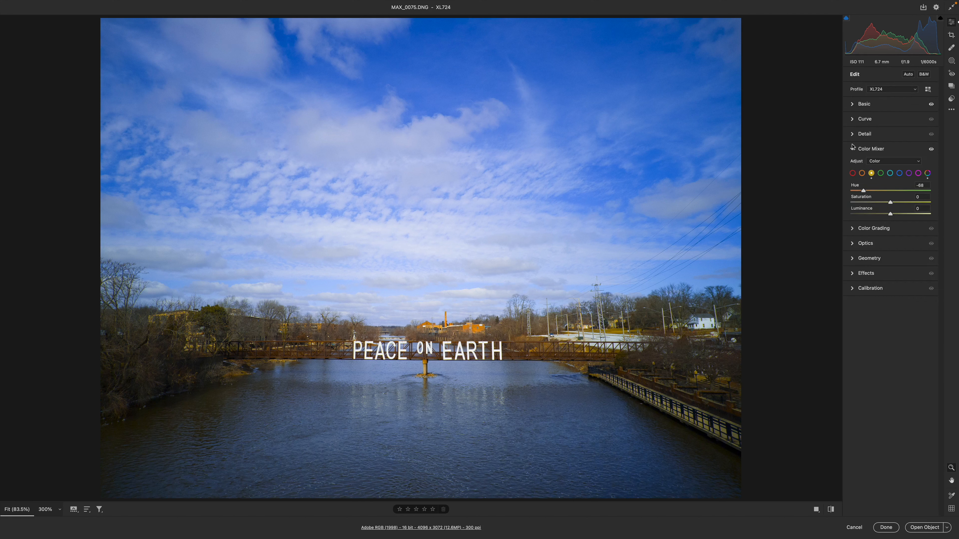
- Set Dehaze to +44 and Exposure to +0.35 in the Basic adjustments
left_click(855, 103)
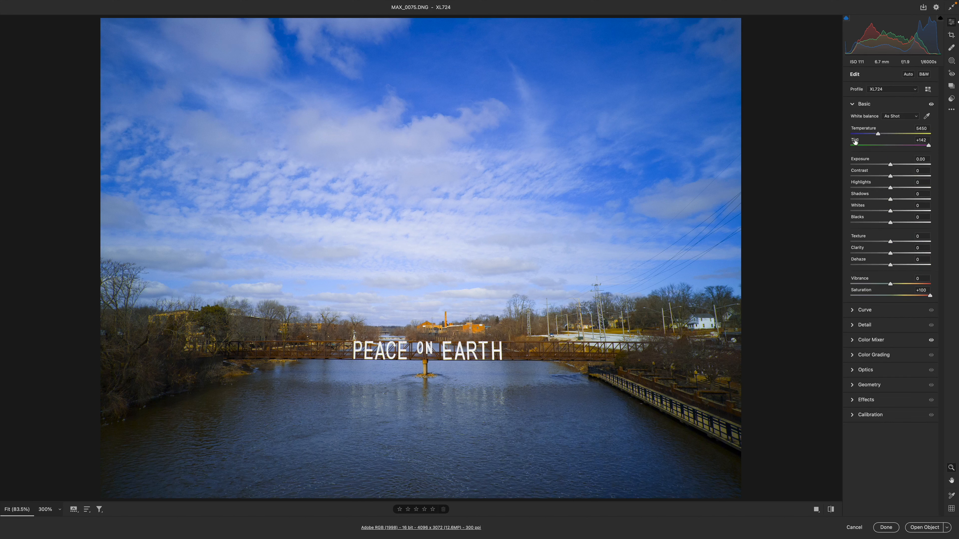
left_click_drag(890, 264, 908, 265)
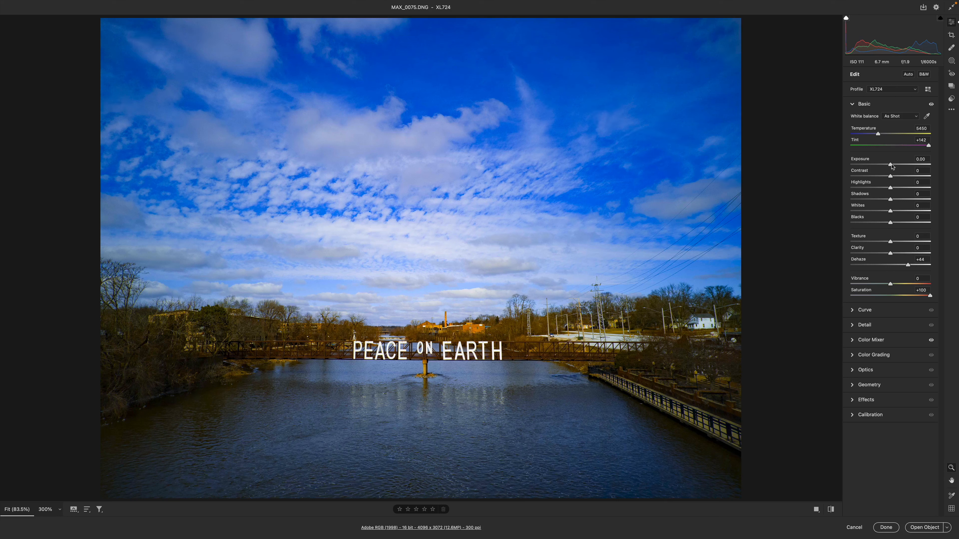
left_click_drag(891, 165, 894, 168)
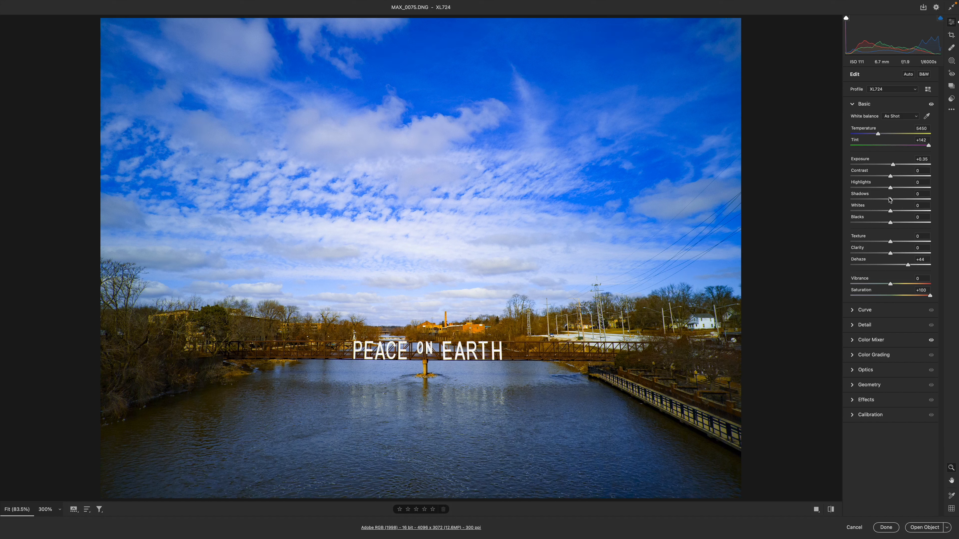
- Set Shadows to +22 and the white balance Temperature to 5100
mouse_move(891, 199)
left_mouse_down()
mouse_move(909, 201)
mouse_move(898, 199)
left_mouse_up()
left_click(921, 128)
type("5100")
key("Tab")
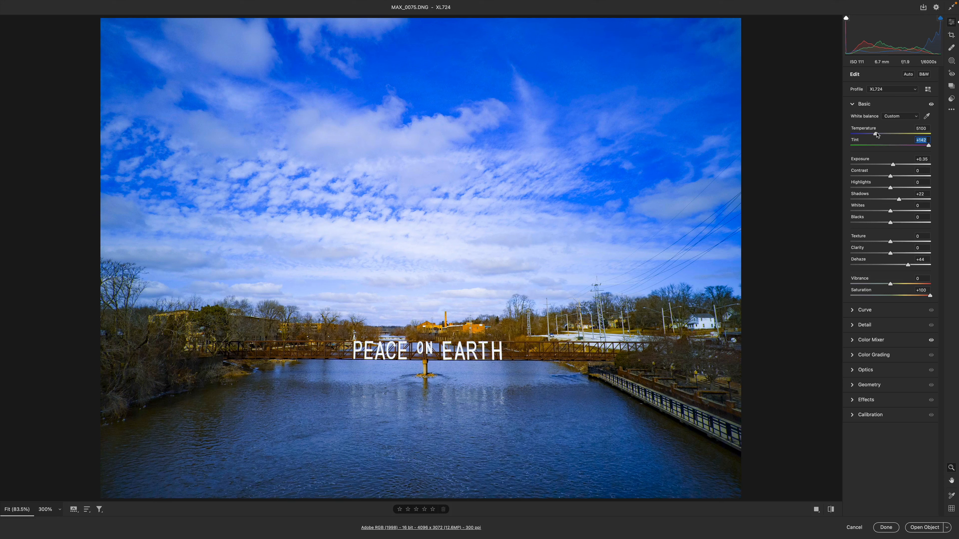
left_click_drag(876, 135, 877, 134)
key("shift+Tab")
- Open the adjusted raw photo as an object in Photoshop and show it in full-screen mode
left_click(921, 530)
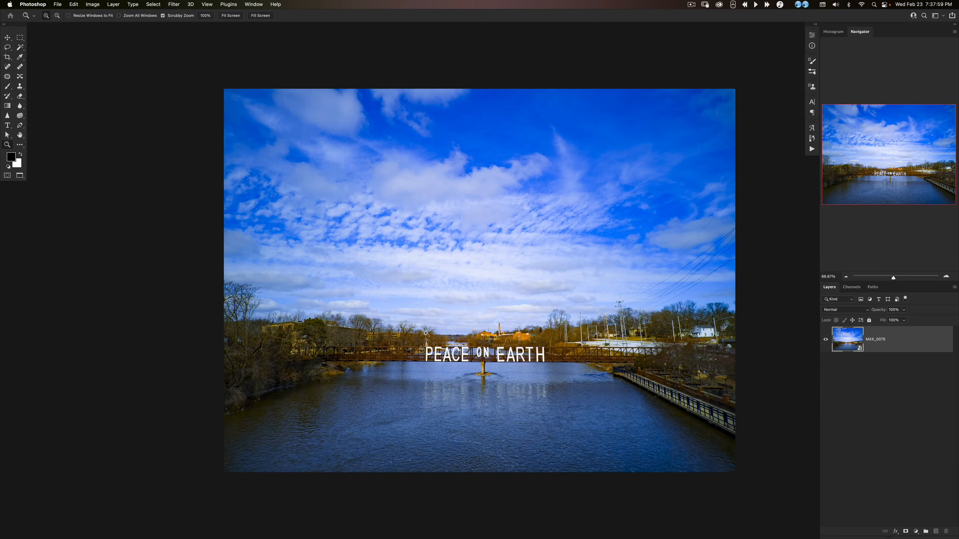
left_click(428, 334)
key("f")
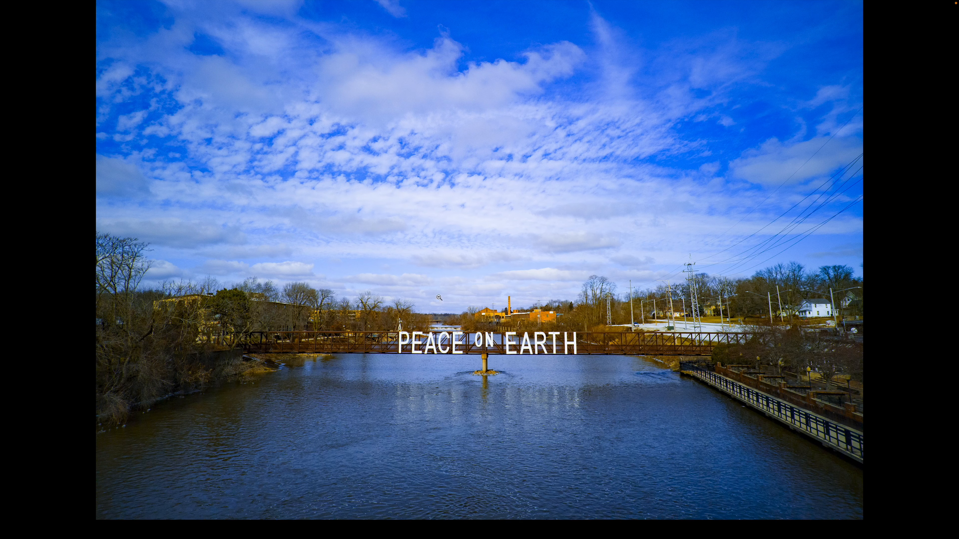
- Check the image's dimensions in inches and in pixels in Image Size, and leave without resizing
key("super+alt+i")
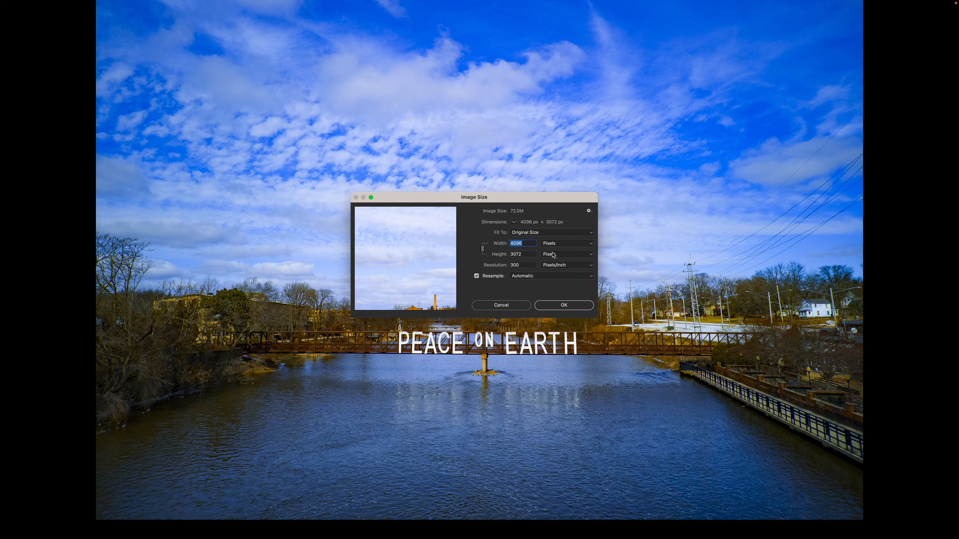
left_click(563, 244)
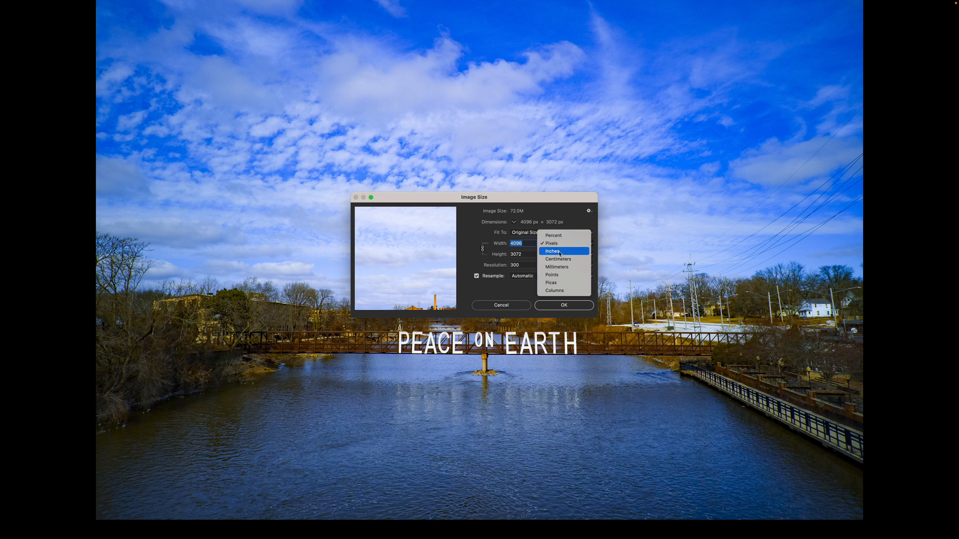
left_click(560, 251)
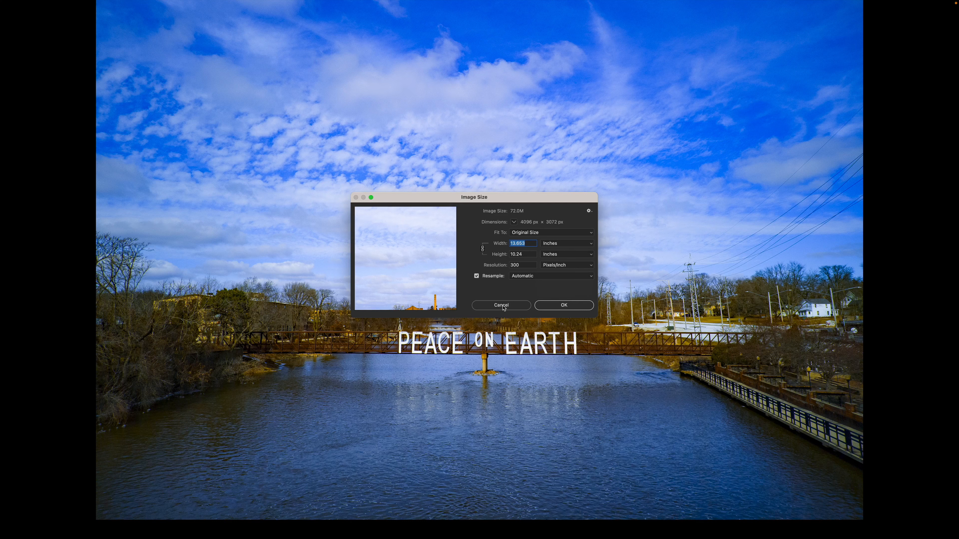
left_click(549, 260)
left_click(552, 252)
left_click(506, 309)
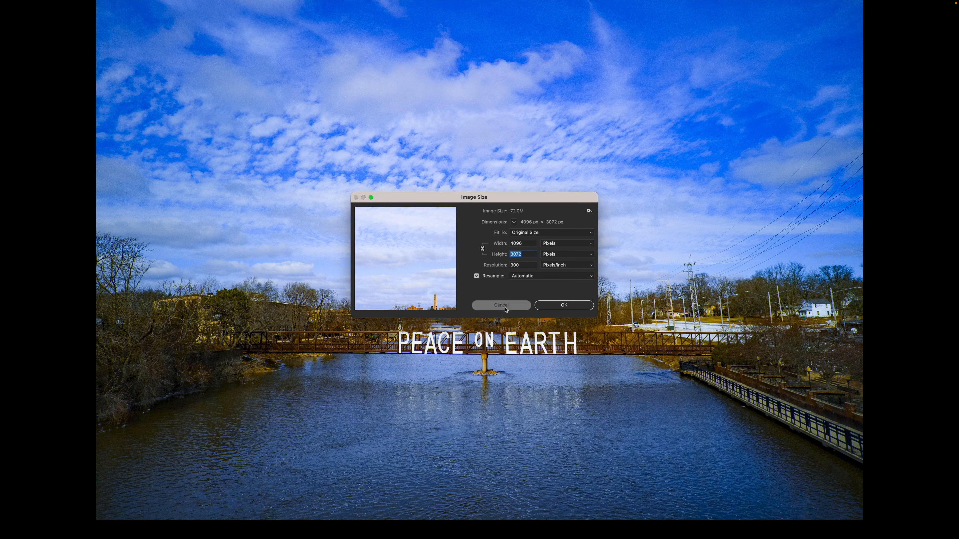
- Examine the PEACE ON EARTH lettering and the bridge up close, switching between screen modes
left_click(459, 346)
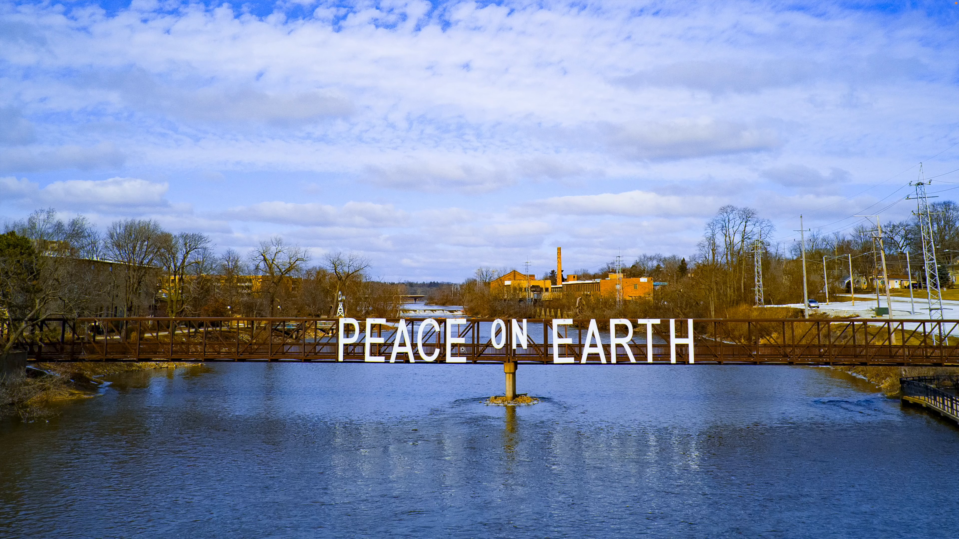
key("f")
left_click(466, 344)
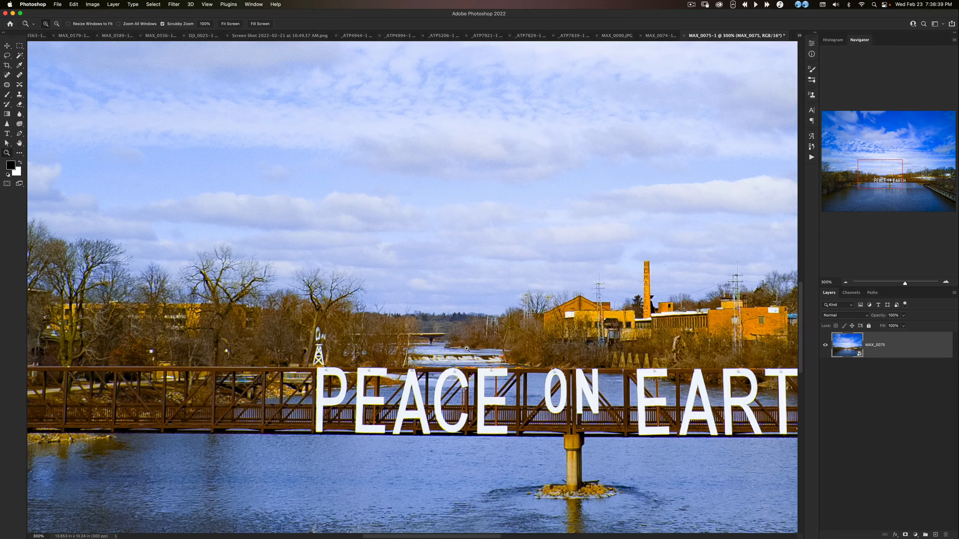
left_click(469, 352)
key("f")
left_click_drag(471, 335, 450, 337)
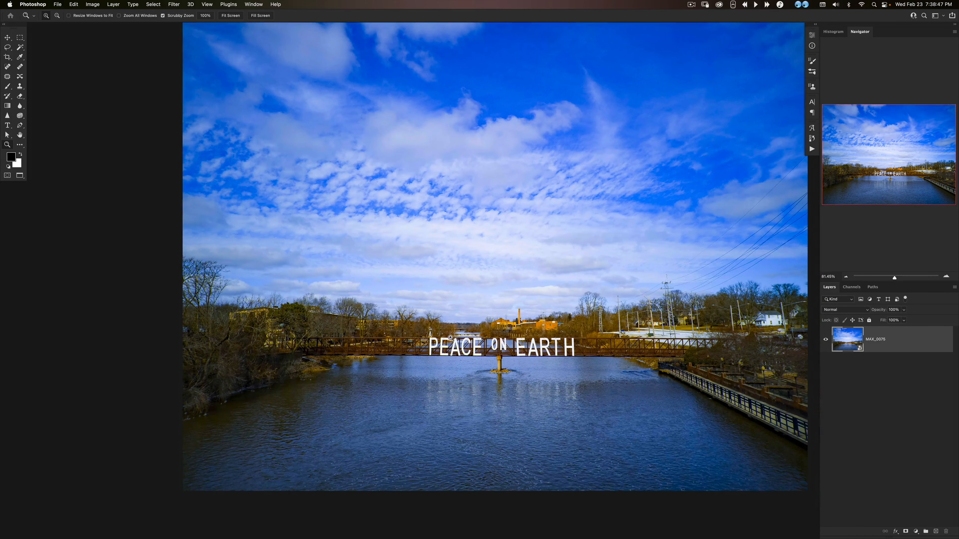